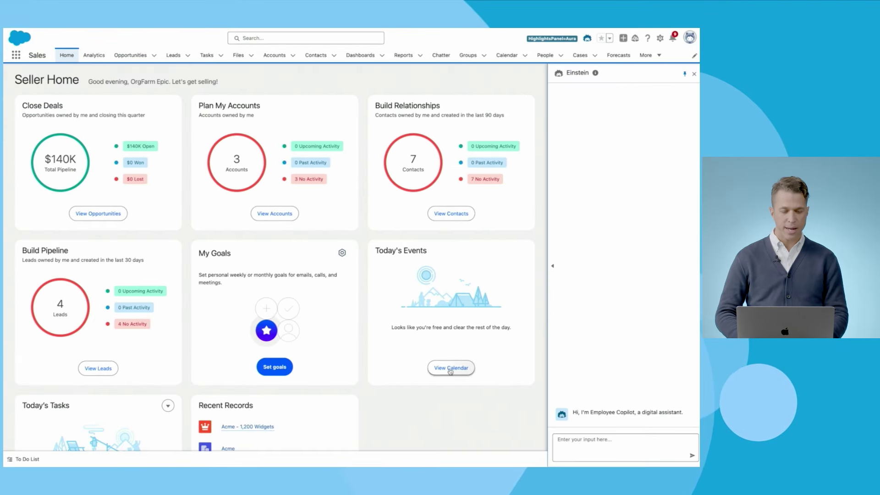
- Greet Copilot with 'Hey' and ask it to 'List all my accounts'
{"action": "type", "text": "Hey"}
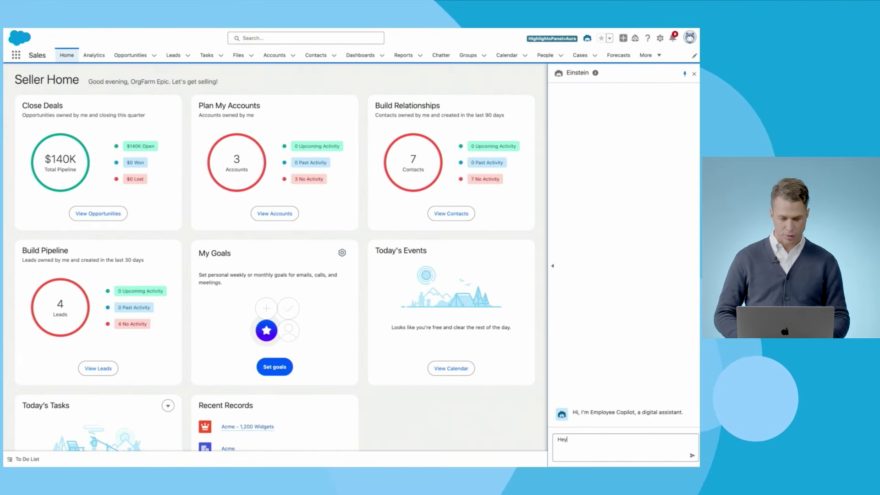
{"action": "key", "text": "Return"}
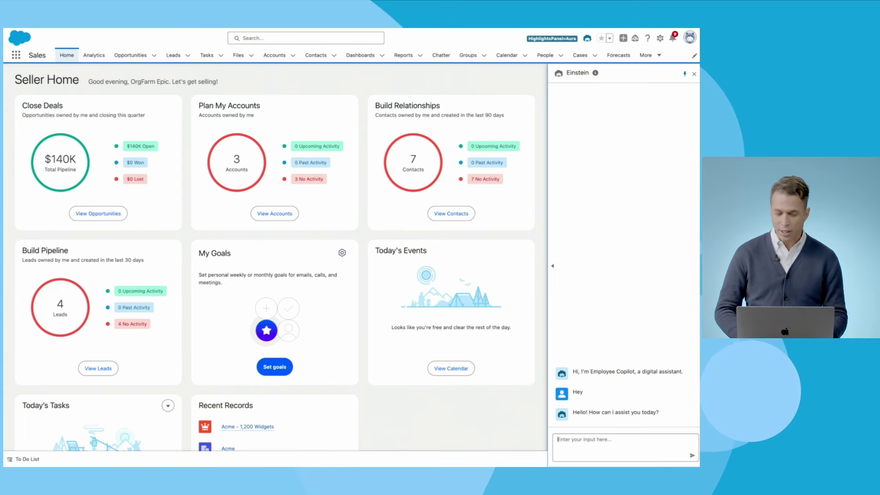
{"action": "type", "text": "List all my accounts"}
{"action": "key", "text": "Return"}
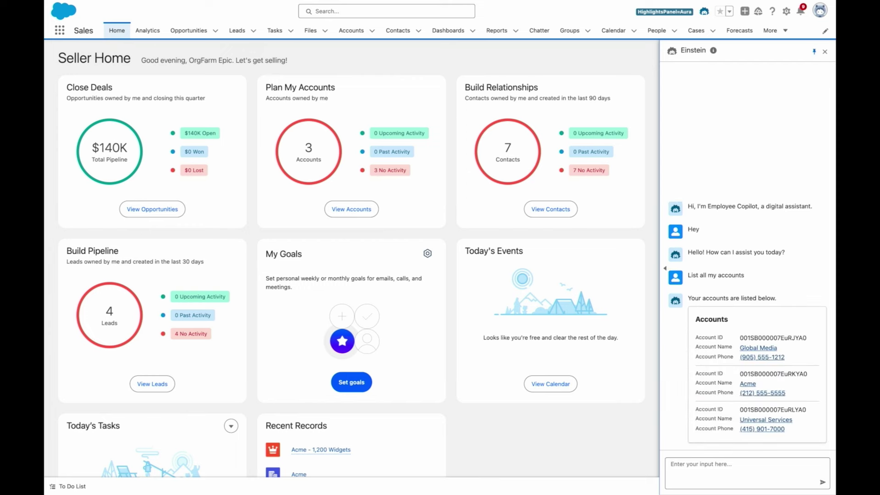
- Ask for the second account's open opportunities, then open the Acme account record
{"action": "type", "text": "Show me a list for my open oppties for the second one"}
{"action": "key", "text": "Return"}
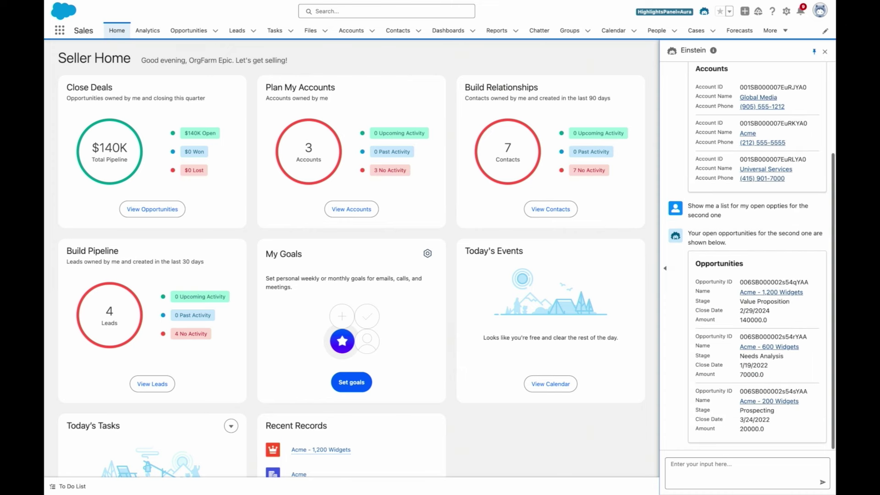
{"action": "left_click", "coordinate": [748, 133]}
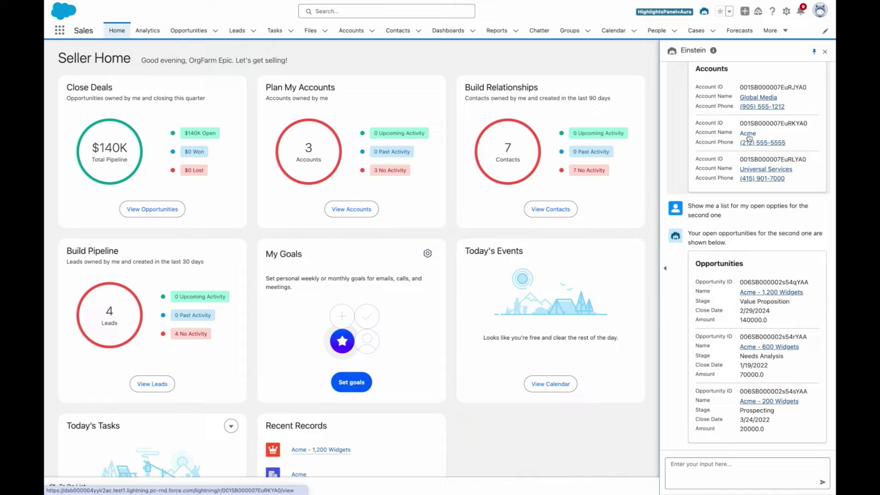
- Ask for the biggest deals closing this month and have Copilot summarize Acme - 1,200 Widgets
{"action": "left_click", "coordinate": [678, 473]}
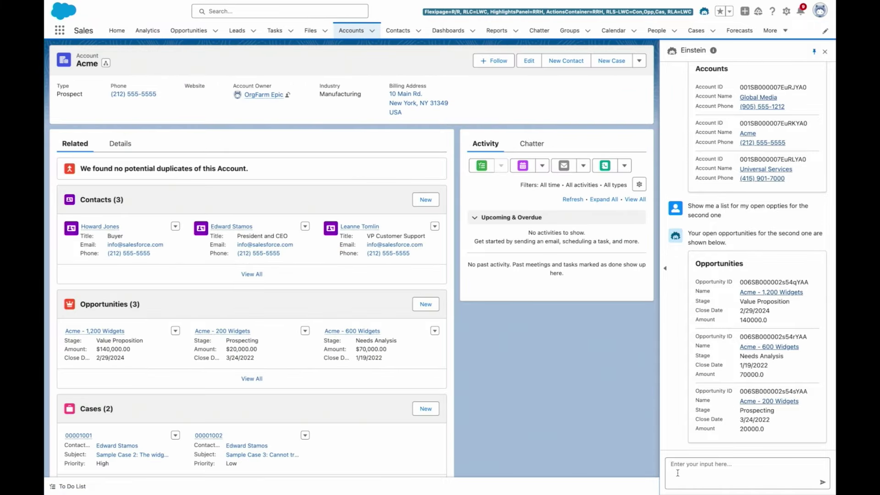
{"action": "type", "text": "No no, just the biggest ones closing this month"}
{"action": "key", "text": "Return"}
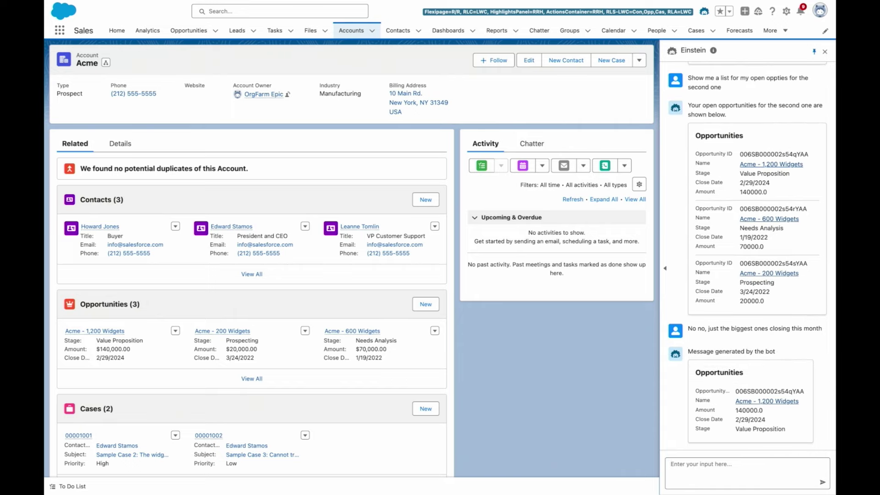
{"action": "left_click", "coordinate": [742, 401]}
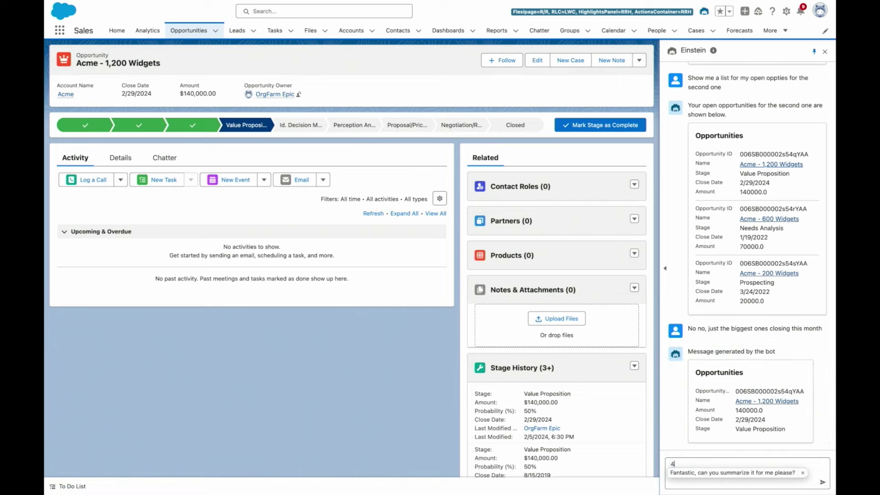
{"action": "key", "text": "Return"}
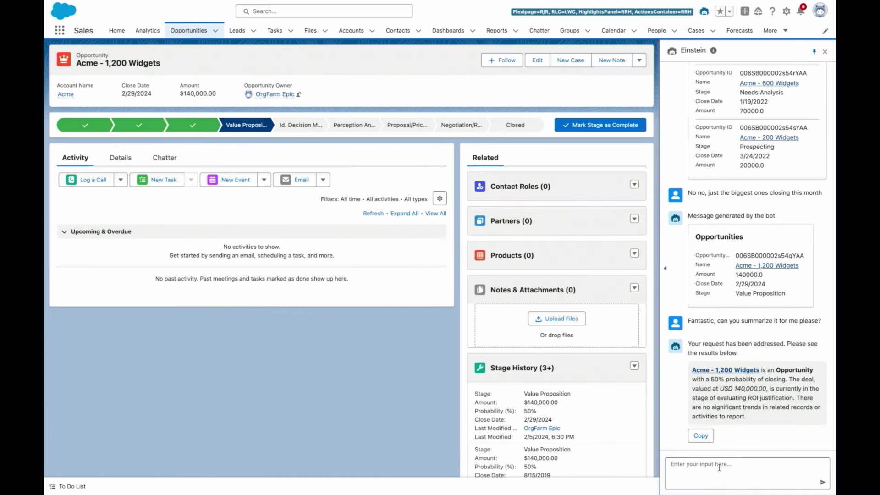
- Ask Copilot 'what products could I sell here?' and return to Seller Home
{"action": "left_click", "coordinate": [596, 442]}
{"action": "type", "text": "5"}
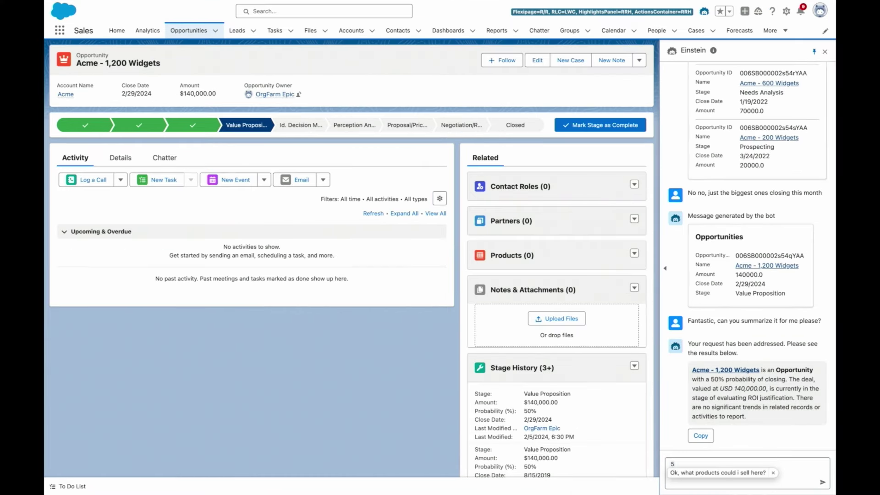
{"action": "key", "text": "Tab"}
{"action": "key", "text": "Return"}
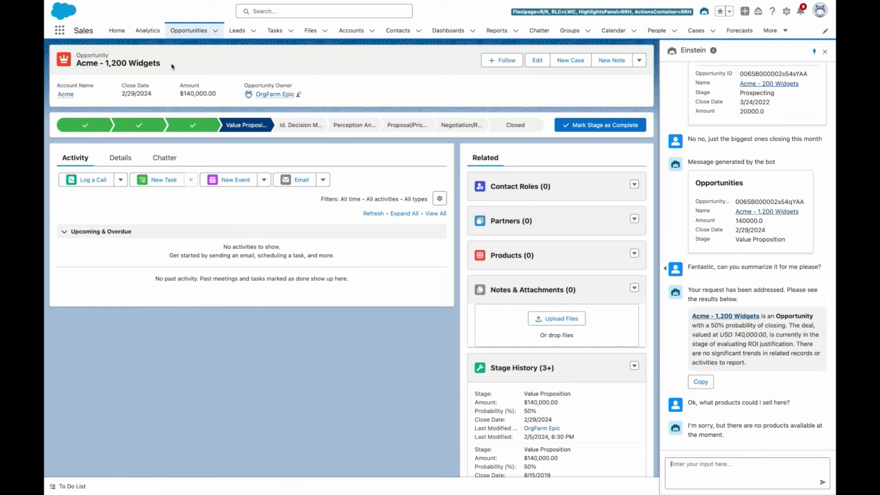
{"action": "left_click", "coordinate": [118, 32]}
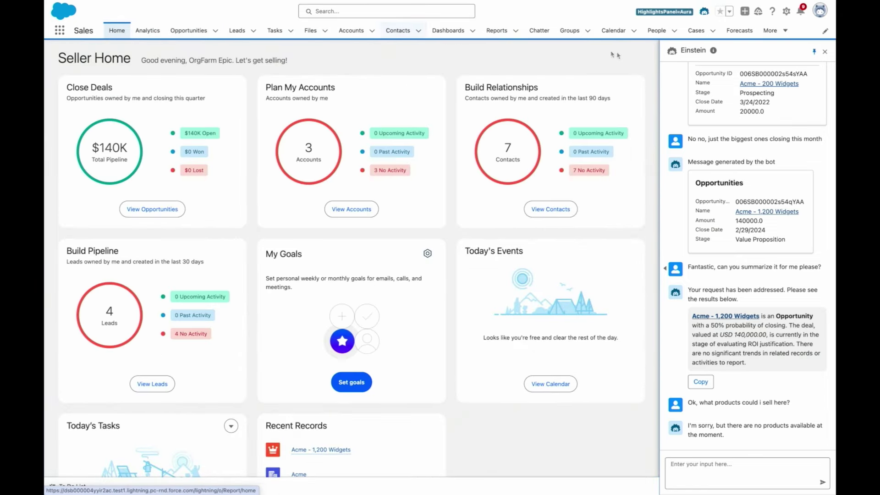
- Find Einstein Copilots via Quick Find 'copilot' and review the copilot's Actions and System Messages
{"action": "left_click", "coordinate": [786, 13]}
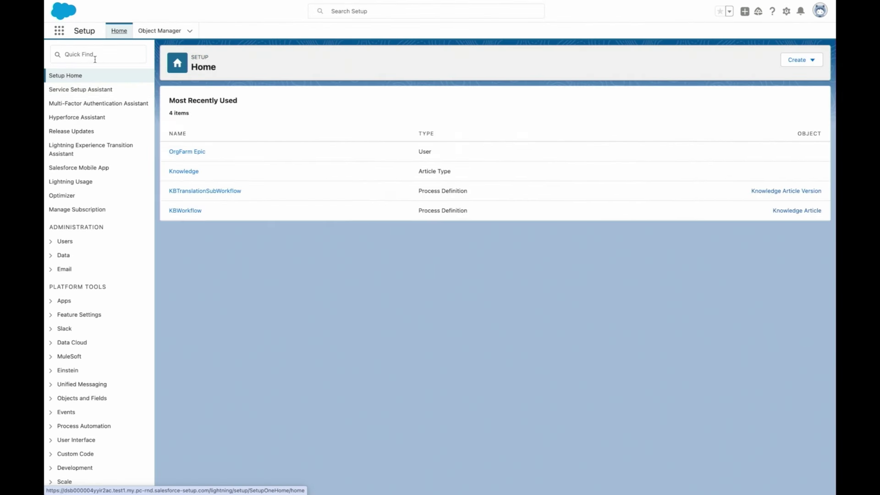
{"action": "left_click", "coordinate": [95, 57]}
{"action": "type", "text": "copilot"}
{"action": "left_click", "coordinate": [104, 145]}
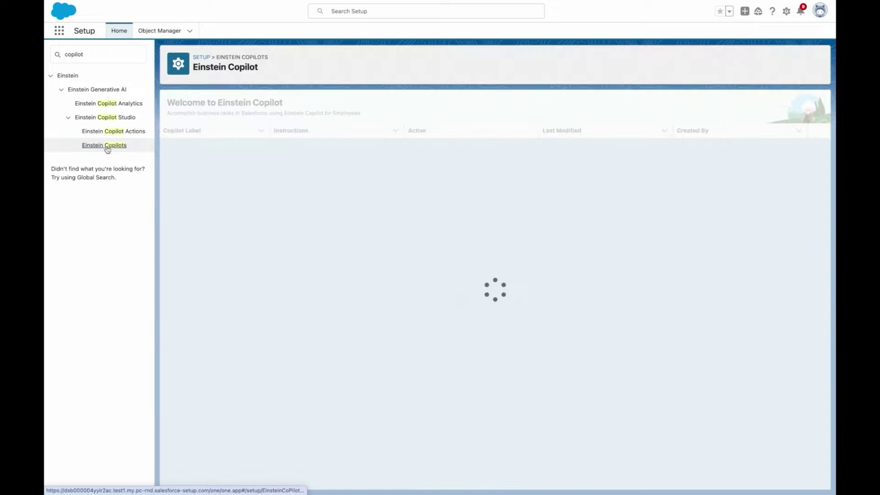
{"action": "left_click", "coordinate": [170, 146]}
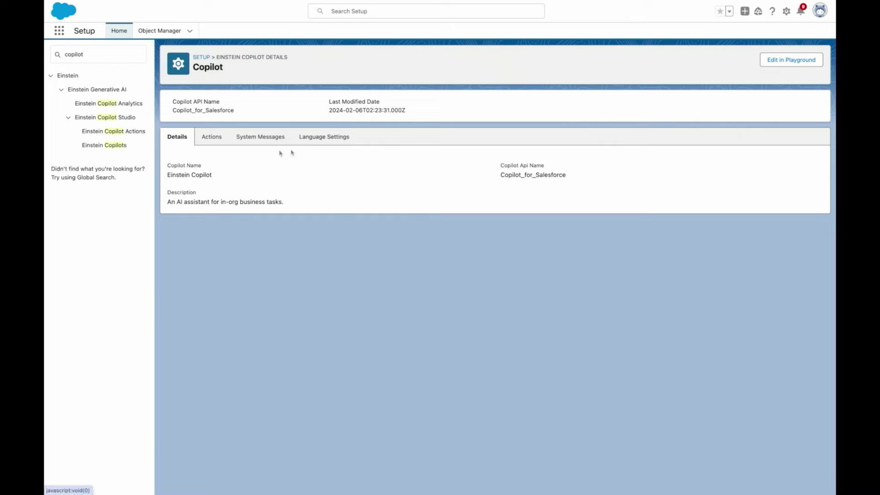
{"action": "left_click", "coordinate": [205, 139]}
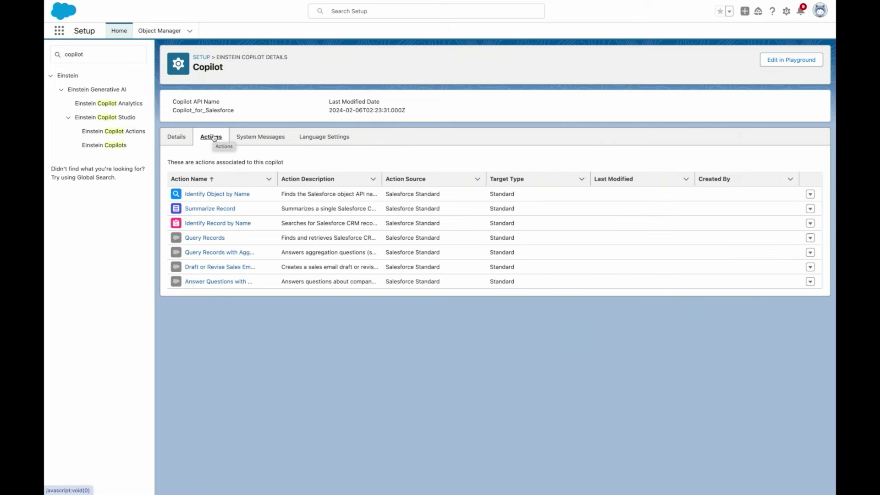
{"action": "left_click", "coordinate": [259, 137]}
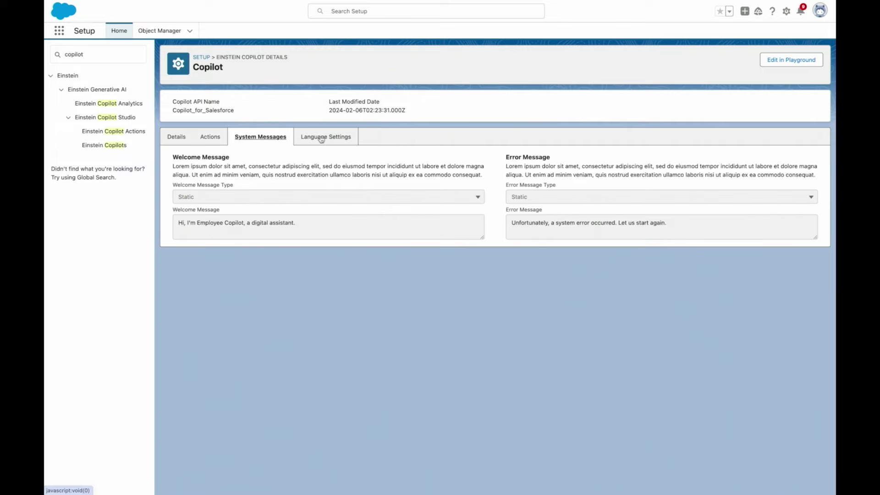
- Check language settings, sort actions by Action Name, and confirm deactivating the Einstein Copilot
{"action": "left_click", "coordinate": [322, 137]}
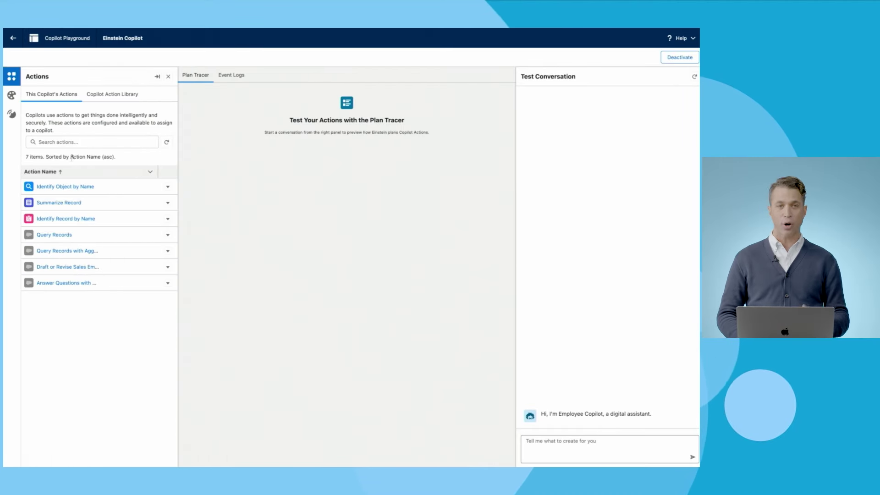
{"action": "left_click", "coordinate": [58, 172]}
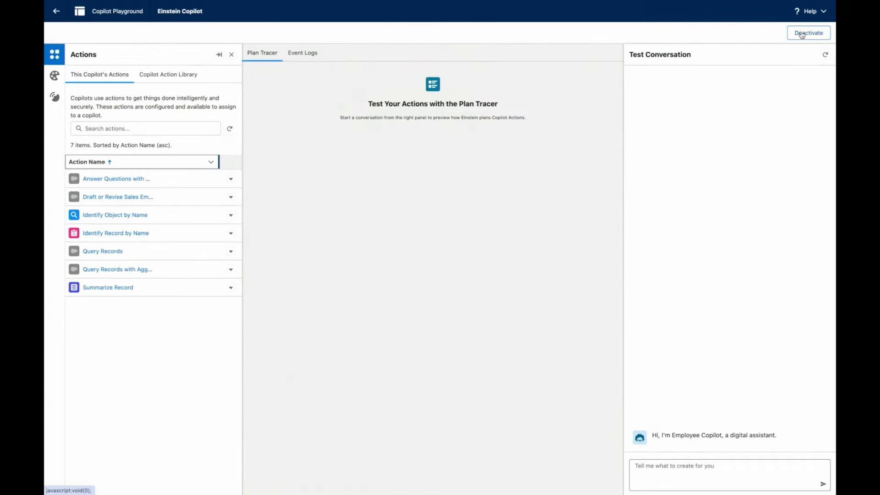
{"action": "left_click", "coordinate": [802, 34]}
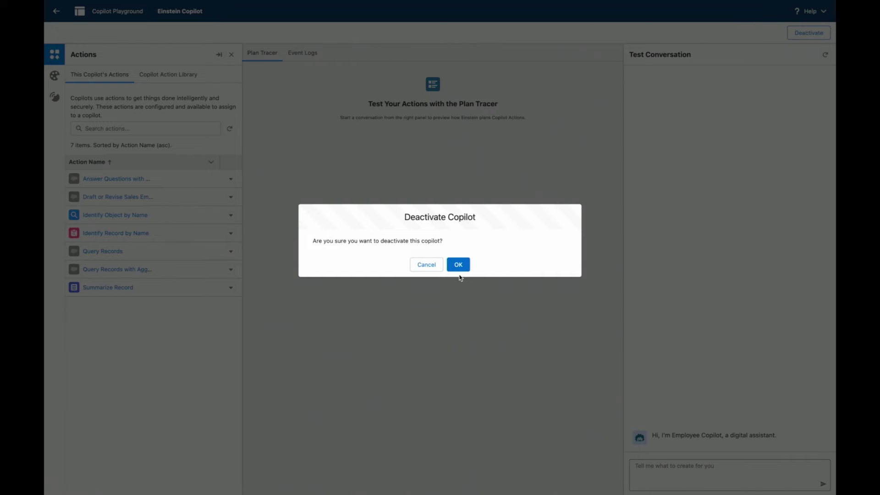
{"action": "left_click", "coordinate": [458, 264]}
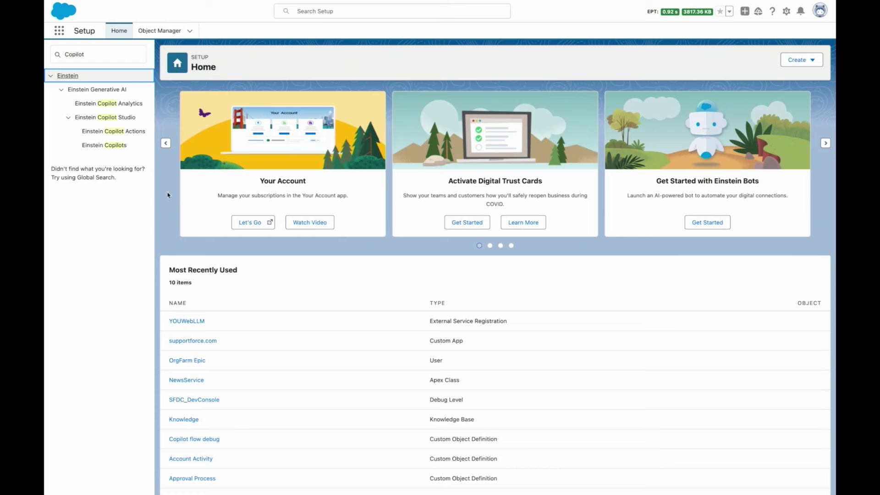
{"action": "left_click", "coordinate": [106, 54]}
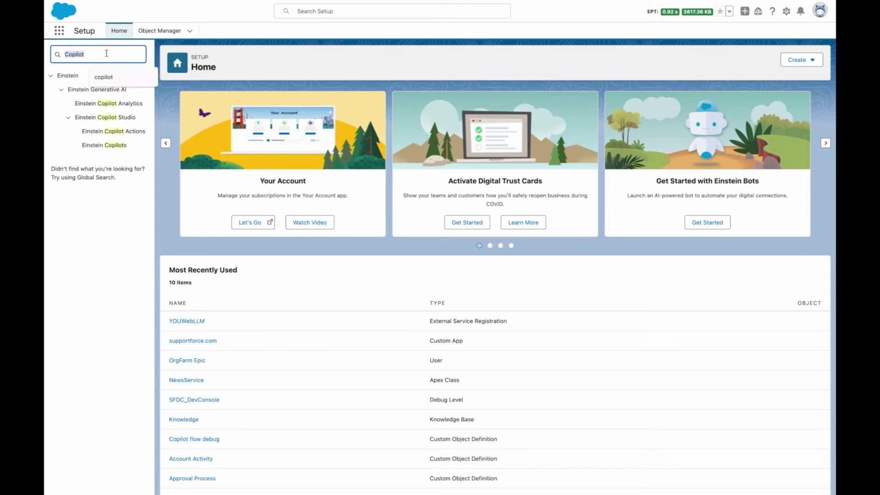
- Open the Product recommendation for Account flow from Flows and check its version properties
{"action": "type", "text": "Flow"}
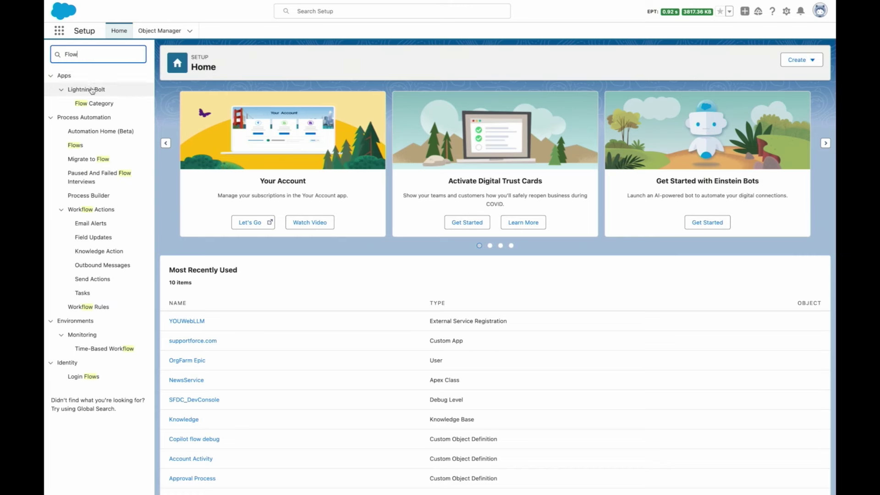
{"action": "left_click", "coordinate": [77, 147]}
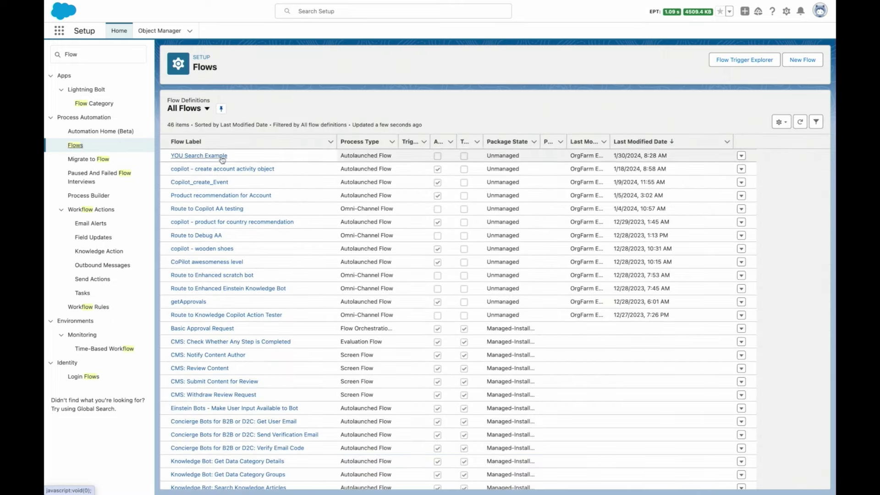
{"action": "left_click", "coordinate": [224, 196]}
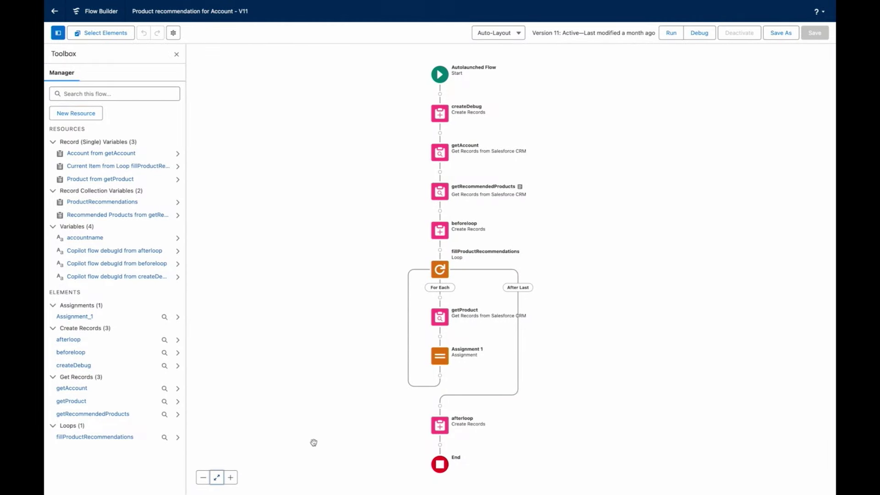
{"action": "left_click", "coordinate": [230, 477]}
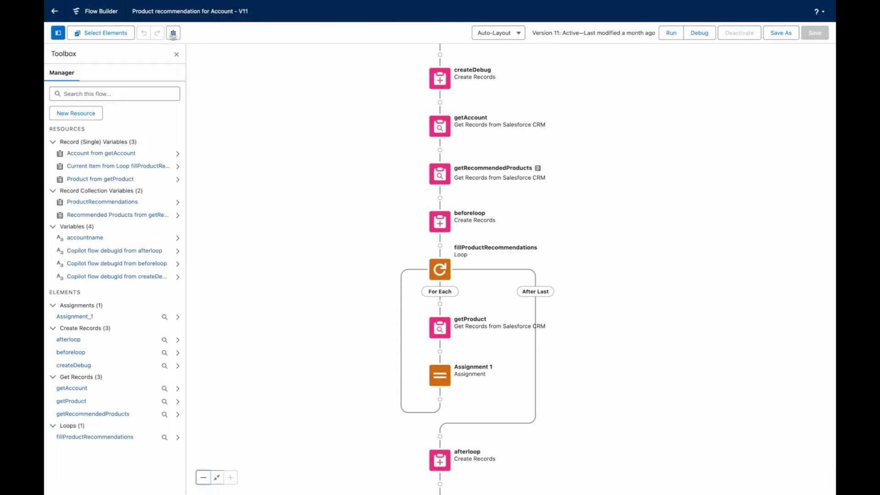
{"action": "left_click", "coordinate": [173, 34]}
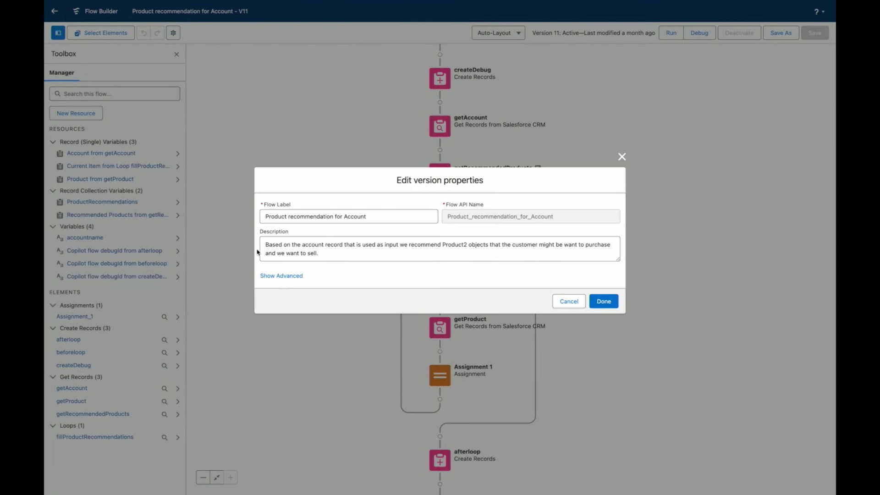
{"action": "key", "text": "Escape"}
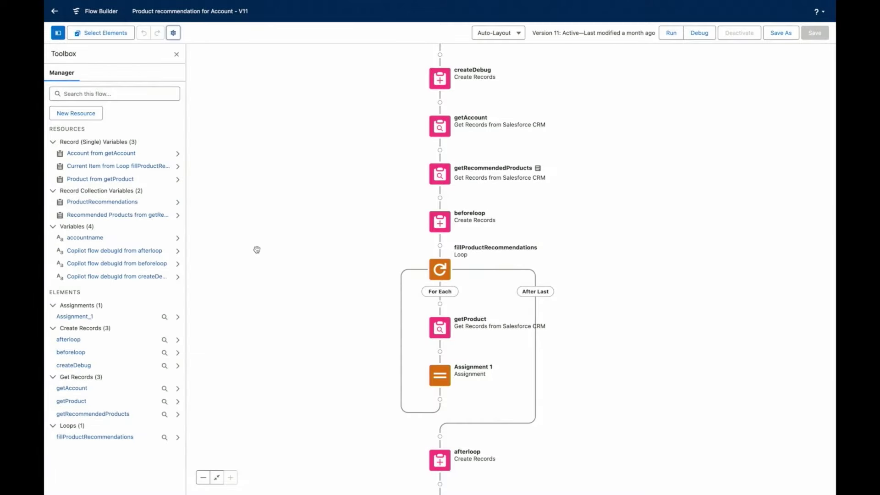
- Verify accountname is an input, ProductRecommendations an output, and inspect the getProduct lookup
{"action": "left_click", "coordinate": [128, 239]}
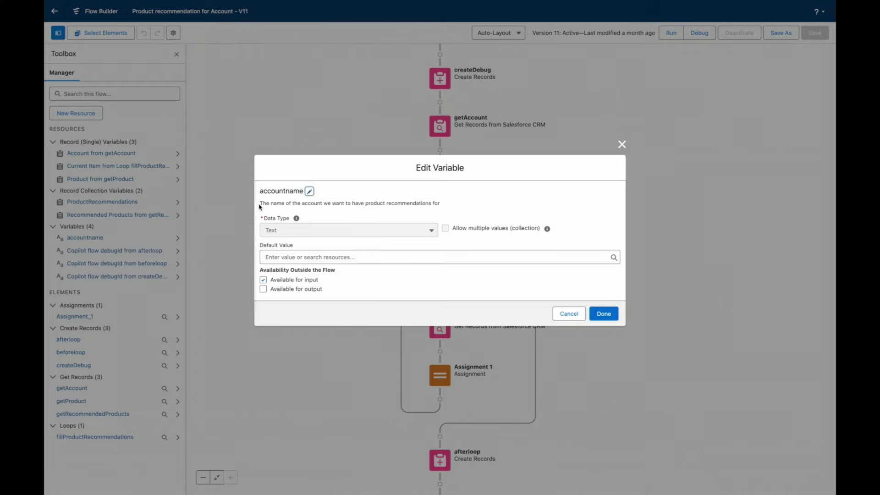
{"action": "key", "text": "Escape"}
{"action": "left_click", "coordinate": [71, 401]}
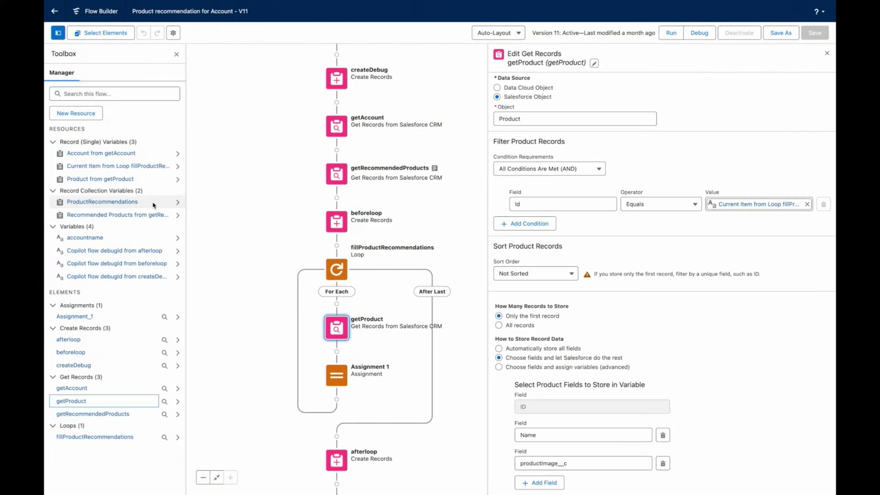
{"action": "left_click", "coordinate": [153, 205]}
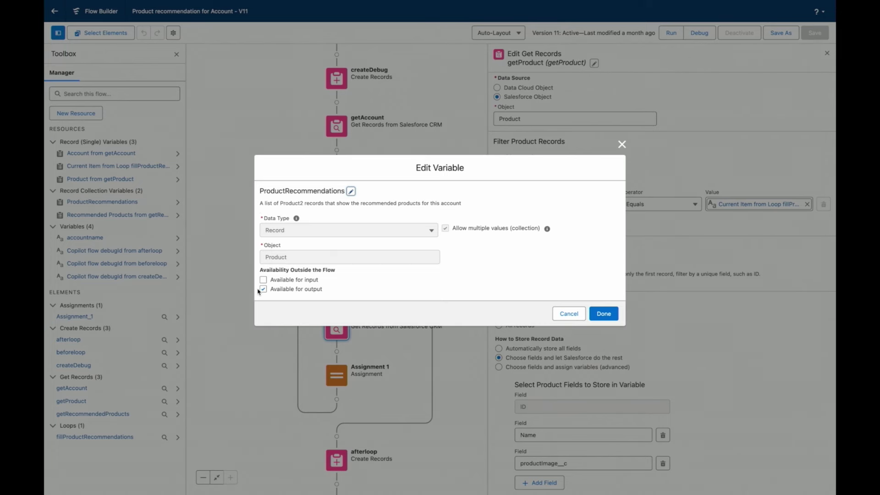
{"action": "key", "text": "Escape"}
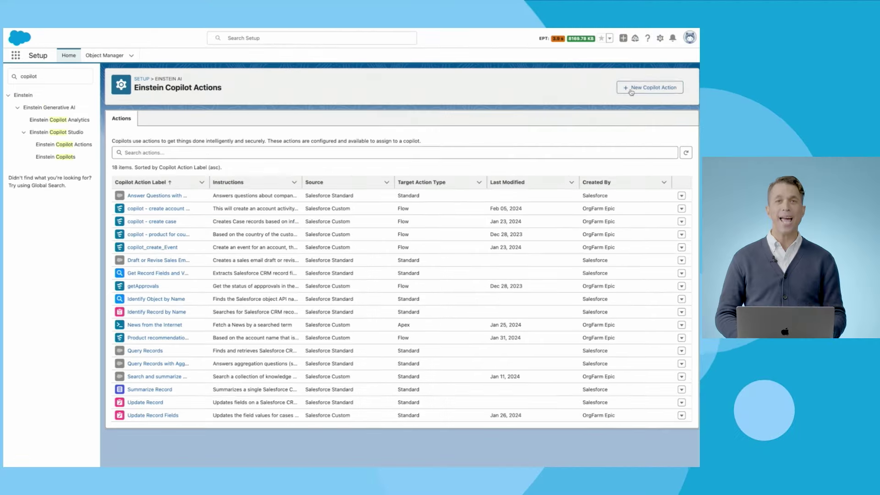
- Create a Flow action from Product recommendation for Account, named Product recommendation for AccountX
{"action": "left_click", "coordinate": [631, 90]}
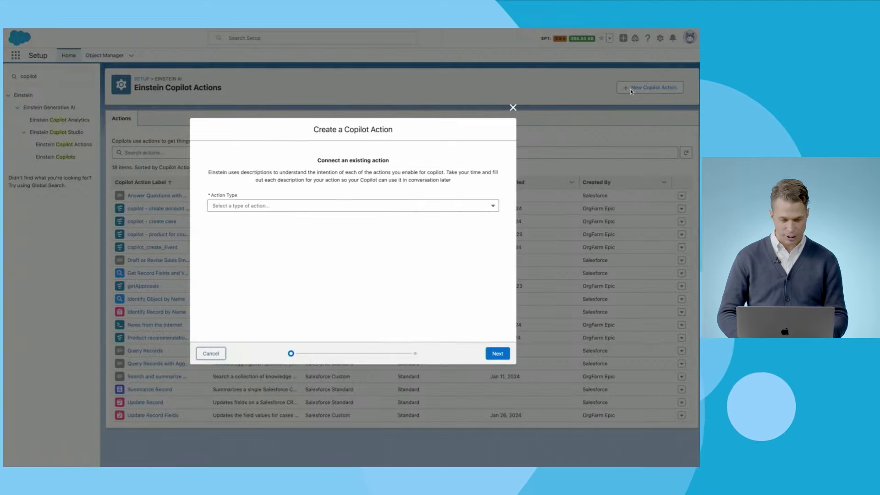
{"action": "left_click", "coordinate": [447, 206]}
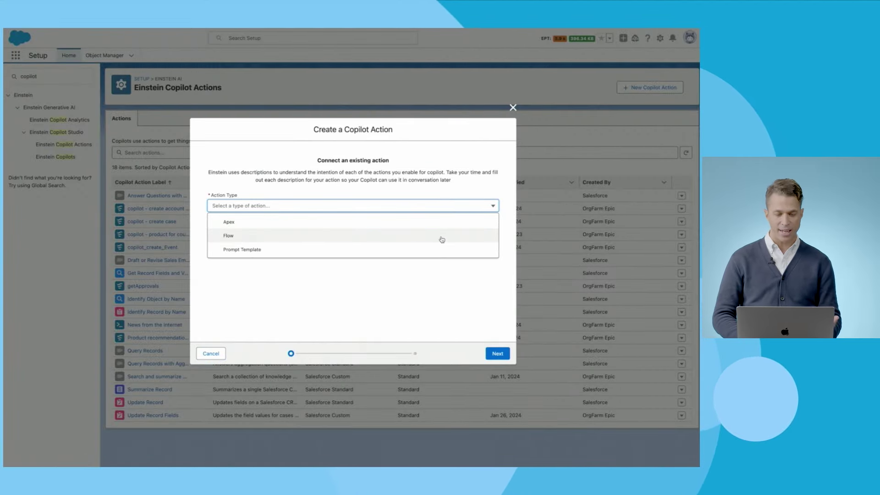
{"action": "left_click", "coordinate": [442, 239]}
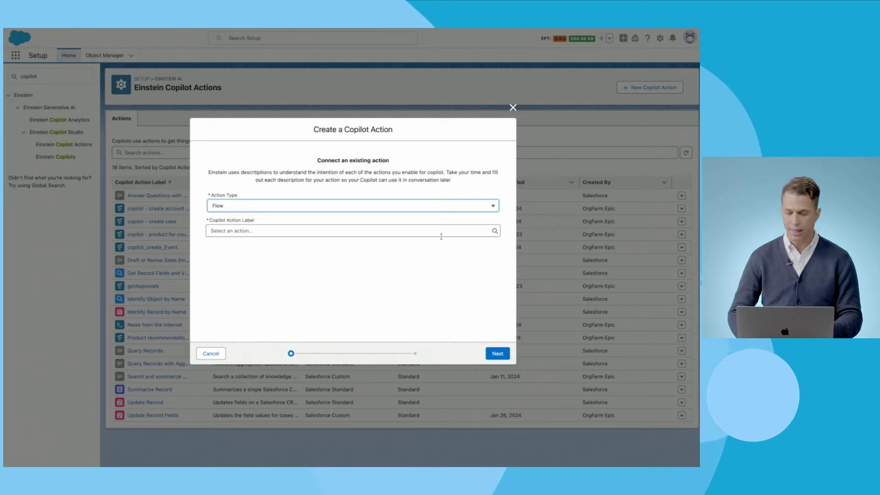
{"action": "left_click", "coordinate": [441, 231]}
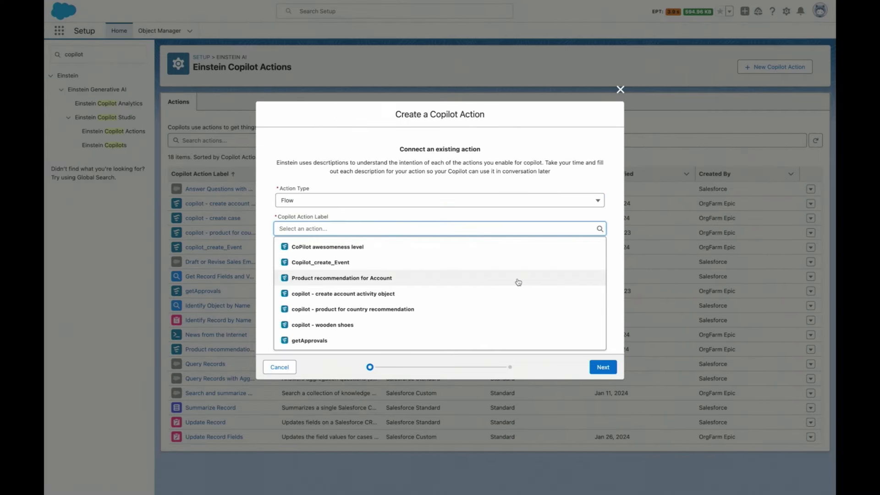
{"action": "left_click", "coordinate": [518, 282]}
{"action": "left_click", "coordinate": [418, 255]}
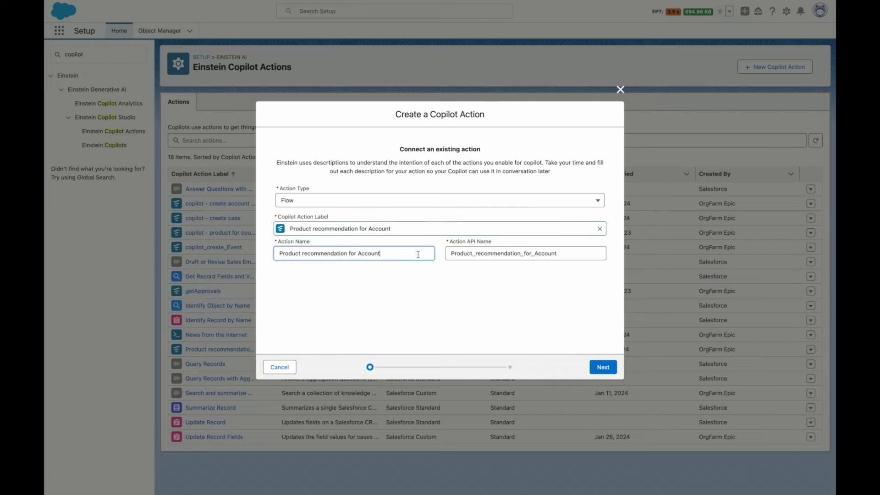
{"action": "key", "text": "Tab"}
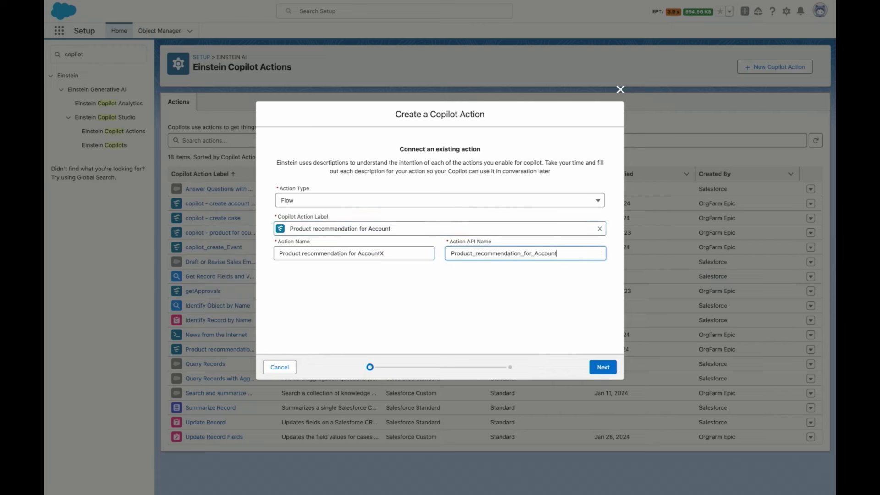
{"action": "left_click", "coordinate": [608, 367]}
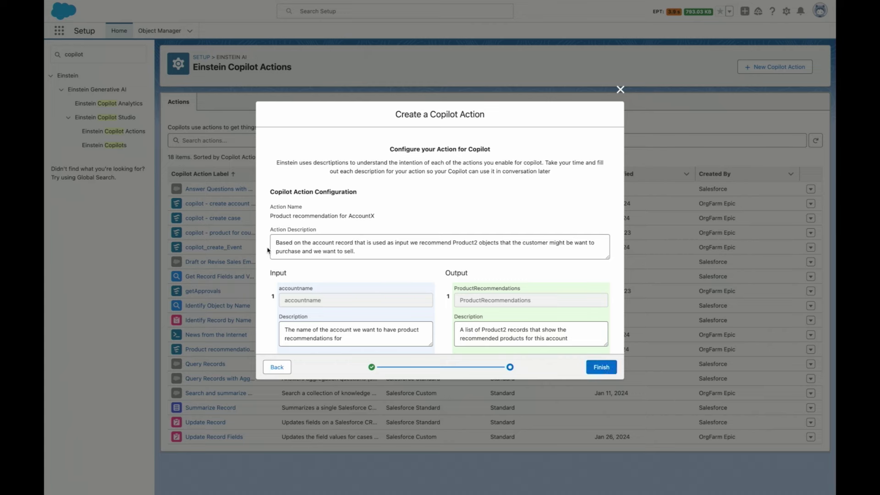
- Review the accountname input and ProductRecommendations output settings, then finish the action
{"action": "scroll", "coordinate": [267, 251], "scroll_direction": "down", "scroll_amount": 3}
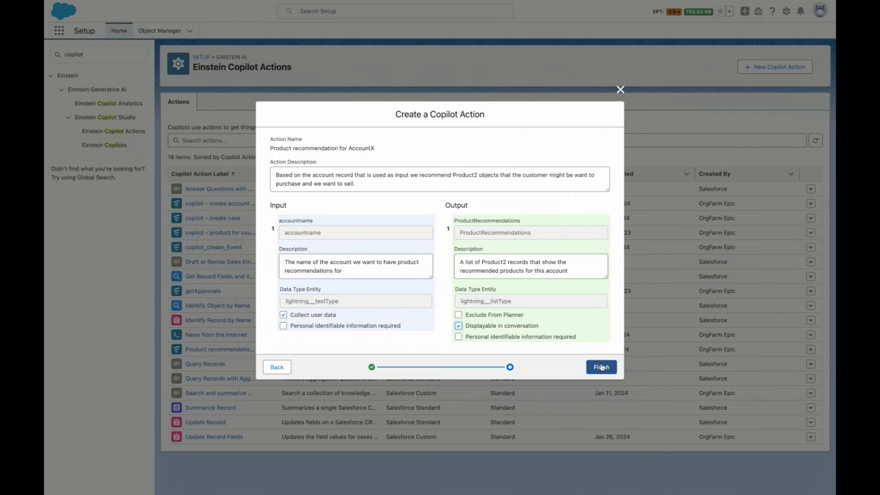
{"action": "left_click", "coordinate": [602, 367]}
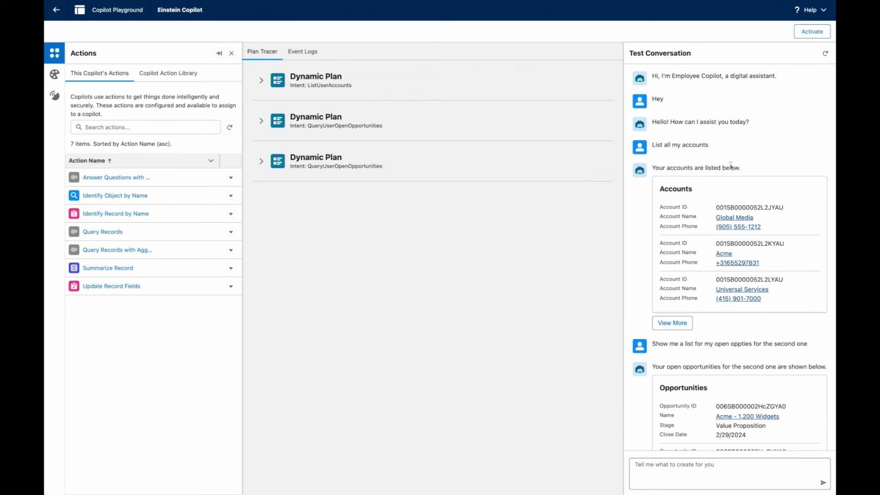
- Expand the third Dynamic Plan to inspect its QueryRecords input query and JSON output
{"action": "scroll", "coordinate": [731, 170], "scroll_direction": "down", "scroll_amount": 3}
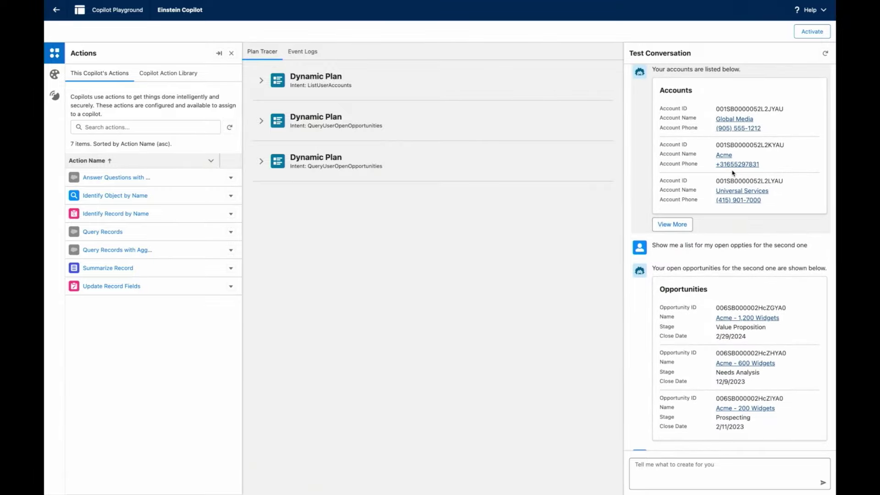
{"action": "scroll", "coordinate": [733, 172], "scroll_direction": "down", "scroll_amount": 4}
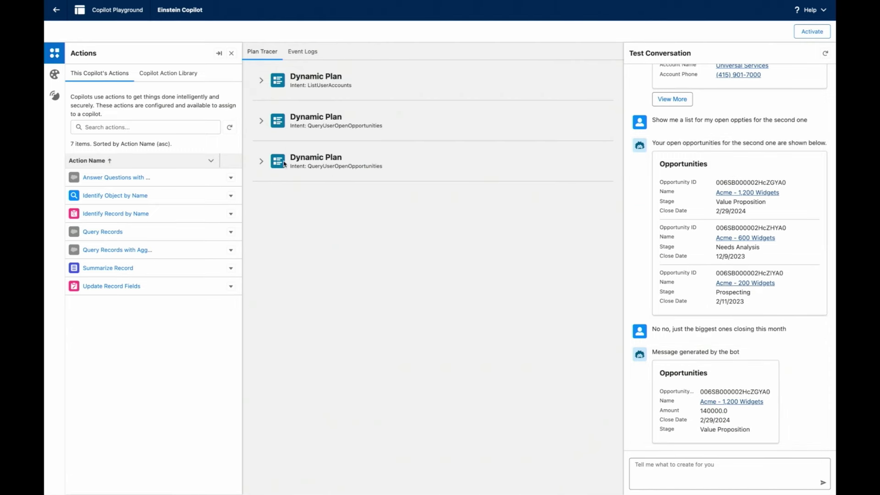
{"action": "left_click", "coordinate": [260, 163]}
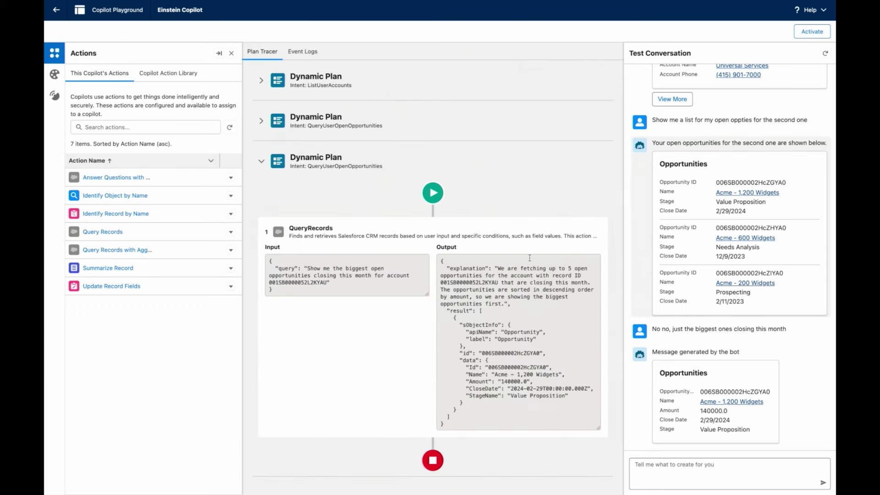
{"action": "left_click", "coordinate": [308, 281]}
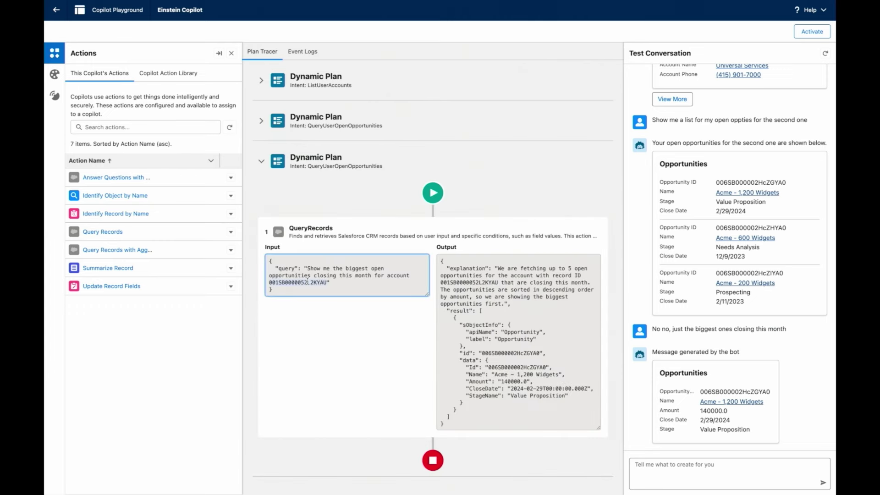
{"action": "double_click", "coordinate": [723, 330]}
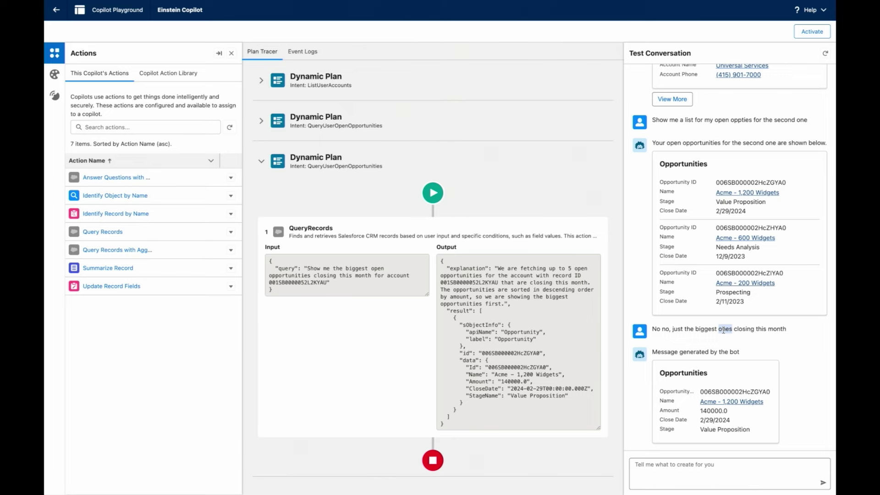
{"action": "left_click", "coordinate": [182, 75]}
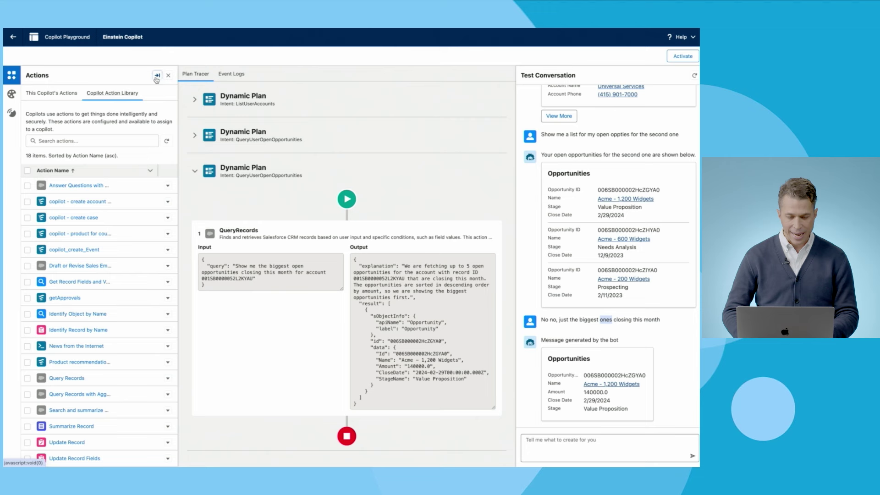
- Add the Product recommendation action to the copilot from the Copilot Action Library
{"action": "left_click", "coordinate": [157, 75]}
{"action": "left_click", "coordinate": [27, 347]}
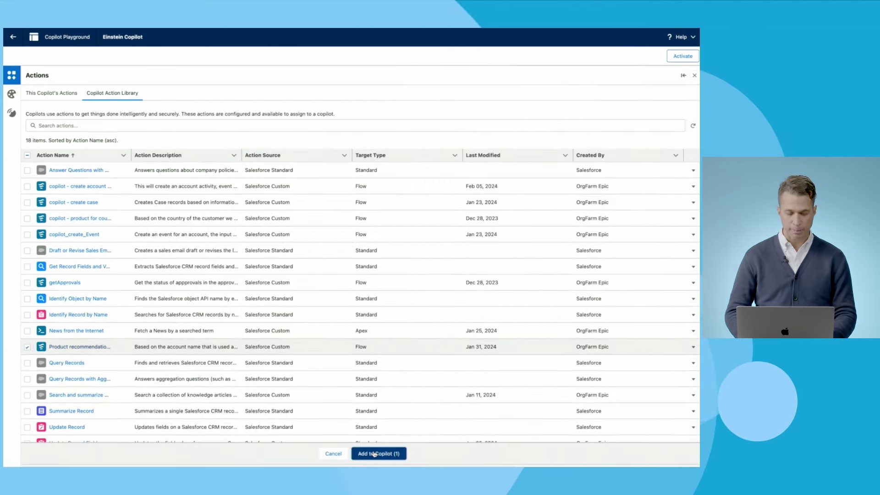
{"action": "left_click", "coordinate": [374, 454]}
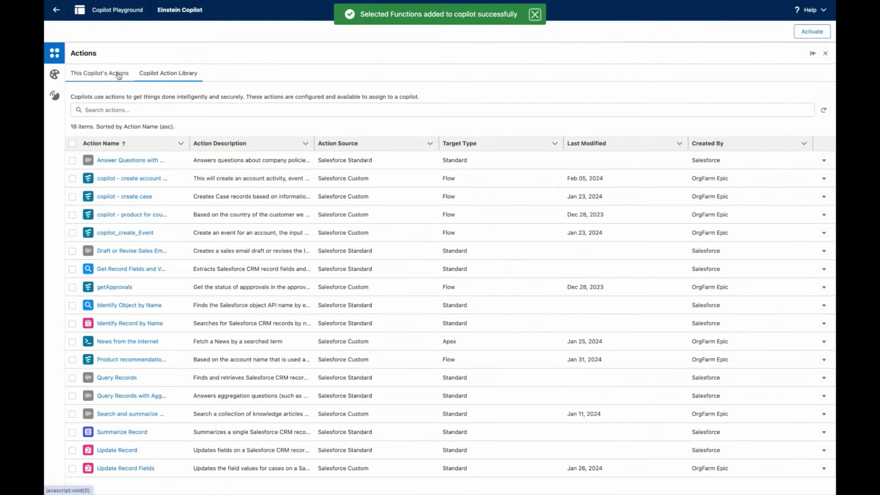
{"action": "left_click", "coordinate": [51, 93]}
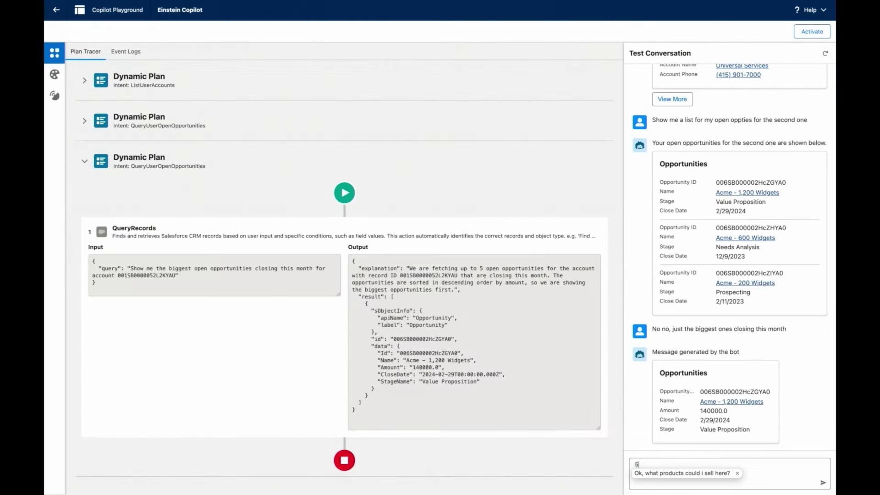
- Send 'Ok, what products could i sell here?' and inspect the product cards' JSON output
{"action": "key", "text": "Tab"}
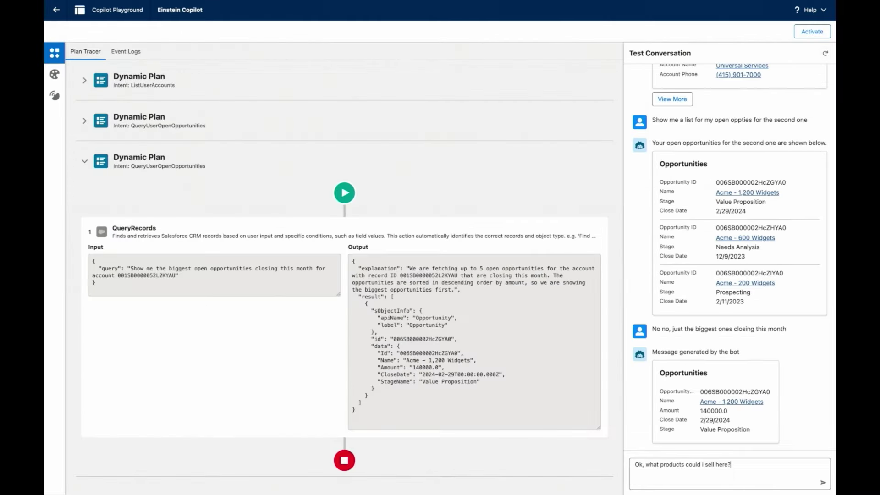
{"action": "key", "text": "Return"}
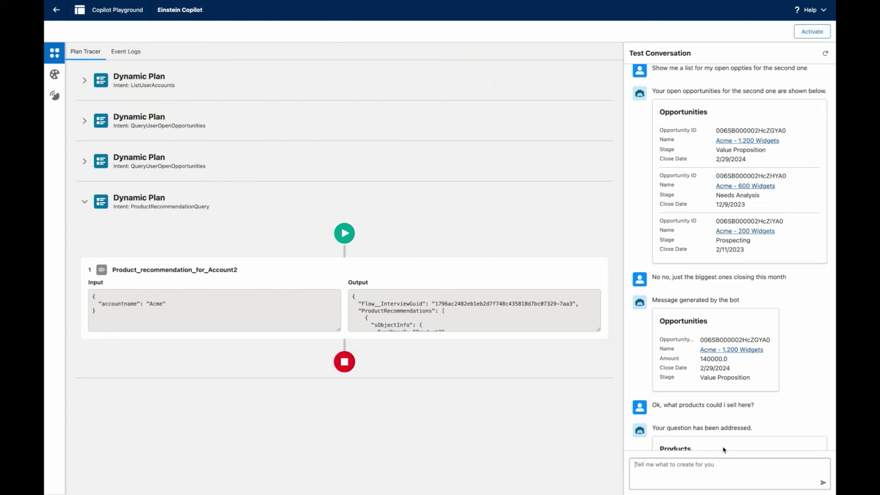
{"action": "scroll", "coordinate": [768, 415], "scroll_direction": "down", "scroll_amount": 5}
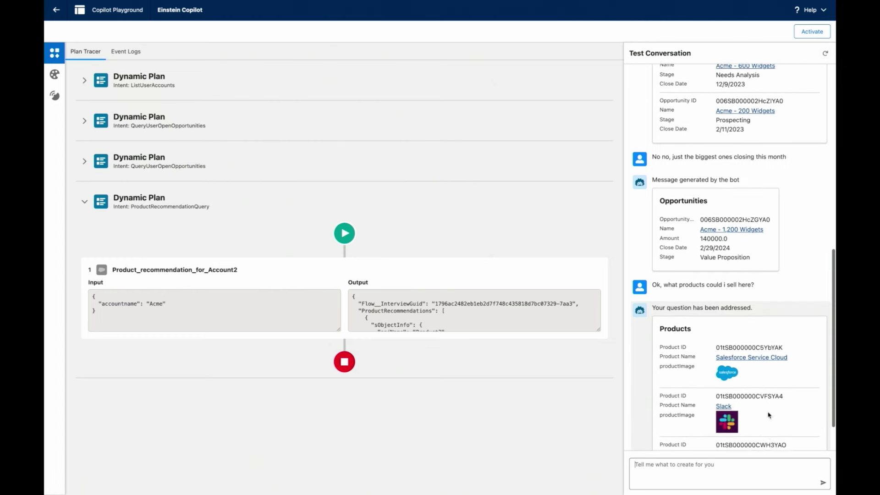
{"action": "scroll", "coordinate": [768, 415], "scroll_direction": "down", "scroll_amount": 1}
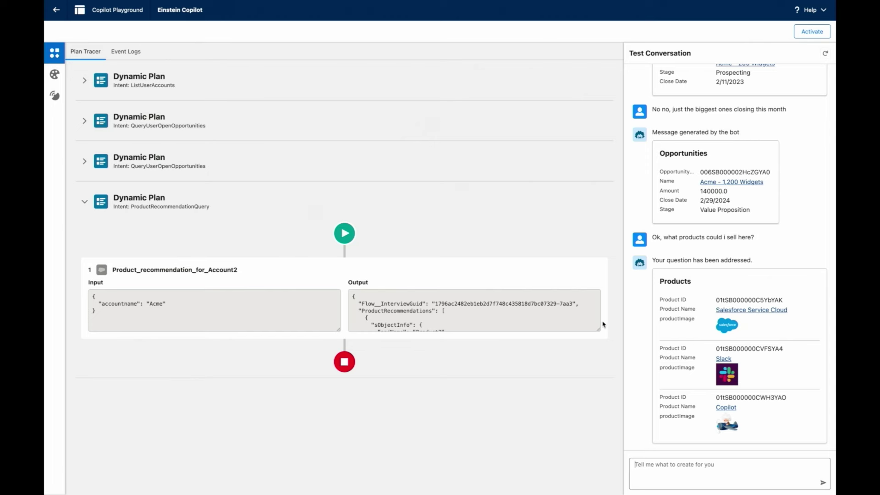
{"action": "left_click_drag", "start_coordinate": [598, 331], "coordinate": [594, 469]}
{"action": "scroll", "coordinate": [619, 424], "scroll_direction": "down", "scroll_amount": 1}
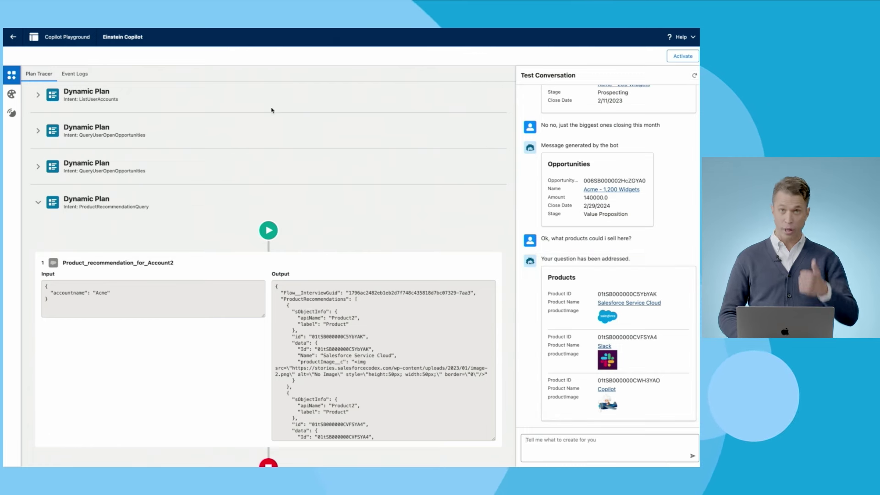
- Show This Copilot's Actions, now eight including the product recommendation action
{"action": "left_click", "coordinate": [12, 75]}
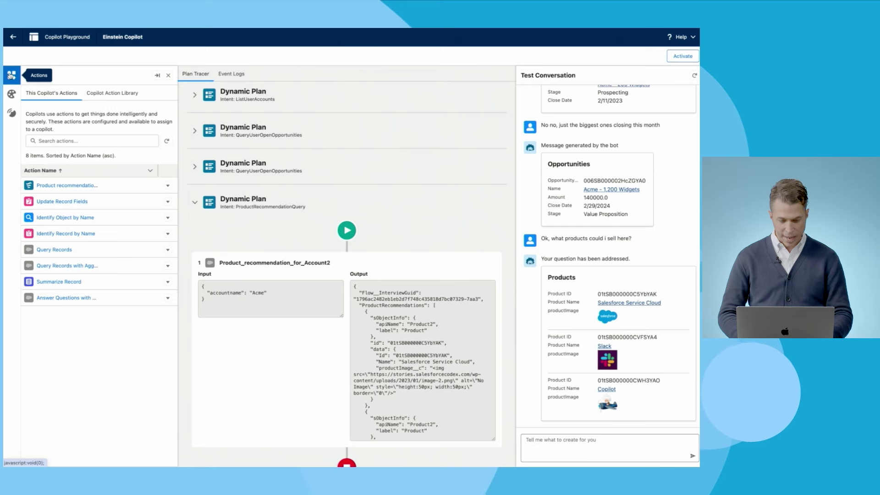